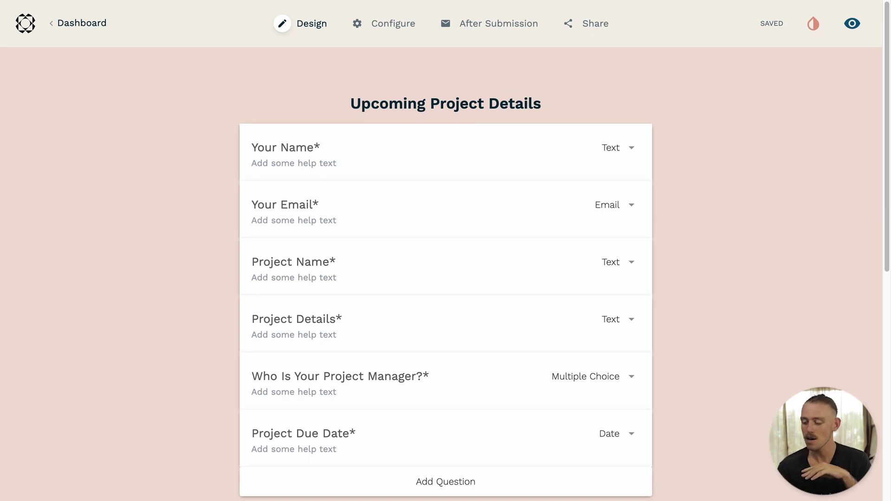
From After Submission > Integrations & Webhooks, start an Airtable (beta) Create a record integration and connect an Airtable account.
{"action": "left_click_drag", "start_coordinate": [885, 211], "coordinate": [884, 243]}
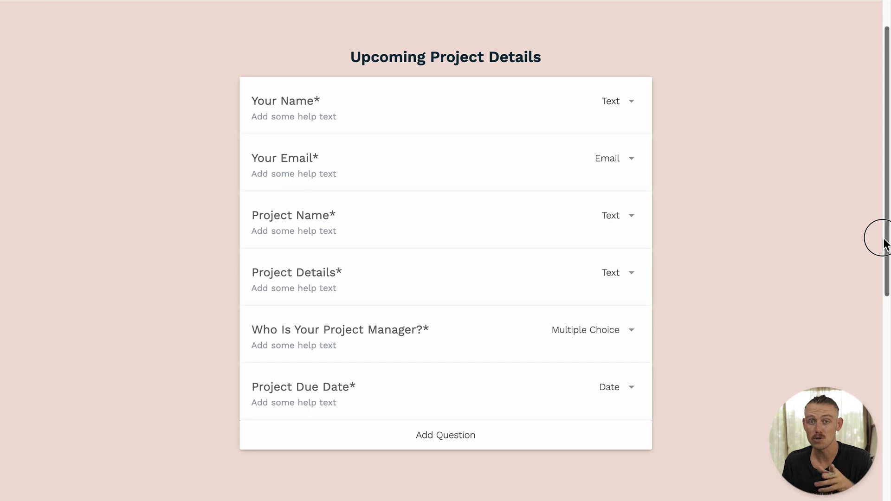
{"action": "left_click_drag", "start_coordinate": [884, 244], "coordinate": [881, 207]}
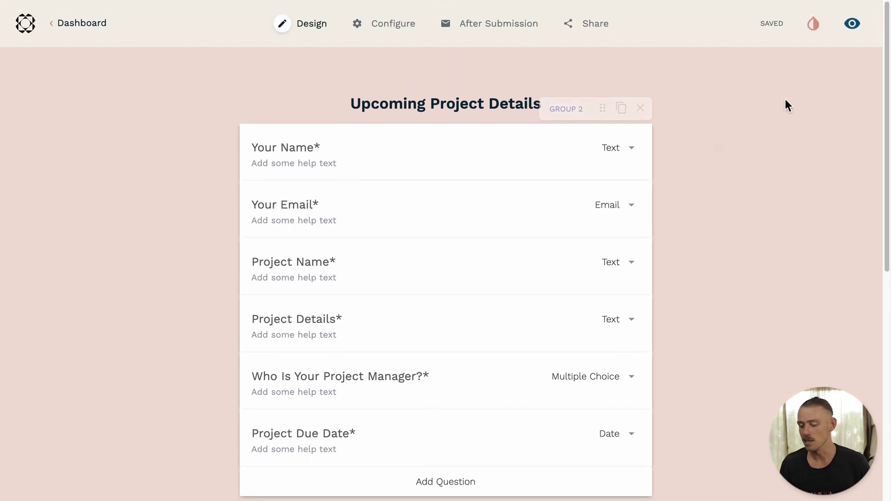
{"action": "left_click", "coordinate": [525, 29]}
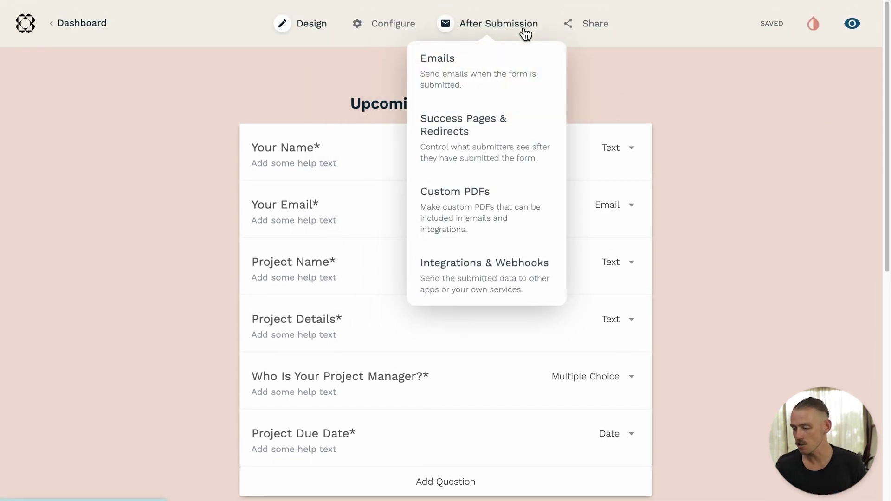
{"action": "left_click", "coordinate": [513, 276]}
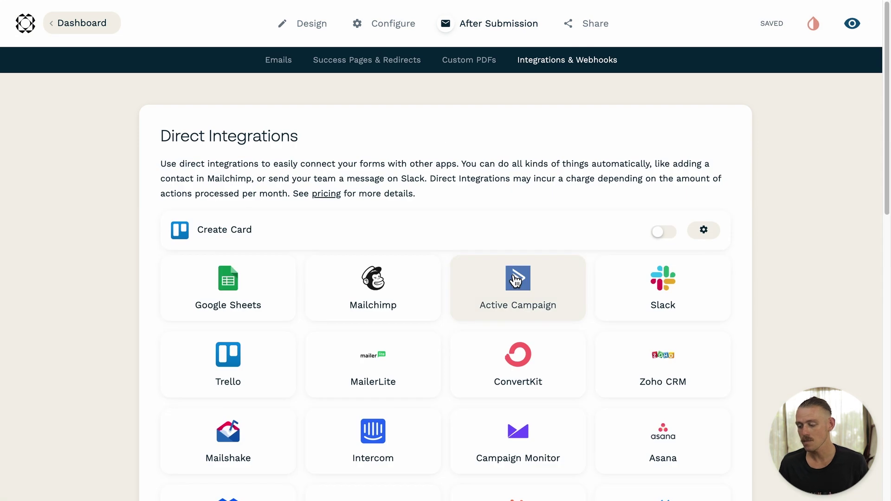
{"action": "scroll", "coordinate": [516, 281], "scroll_direction": "down", "scroll_amount": 8}
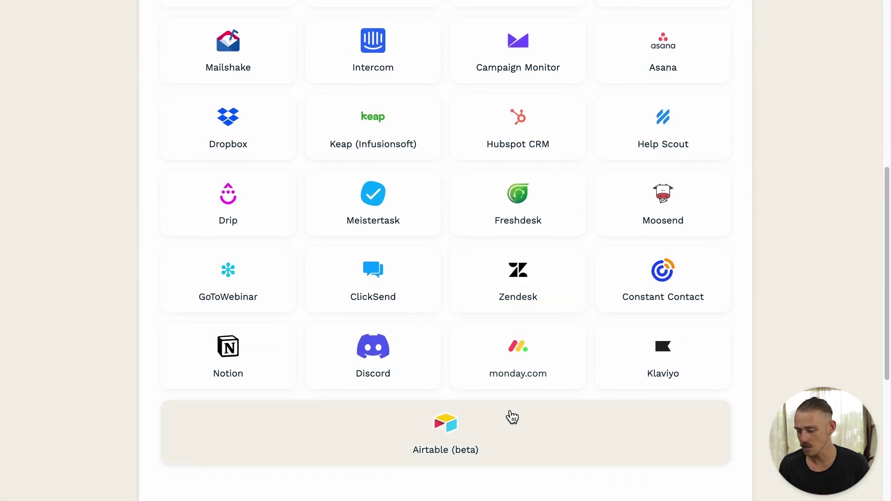
{"action": "left_click", "coordinate": [512, 417]}
{"action": "left_click", "coordinate": [288, 480]}
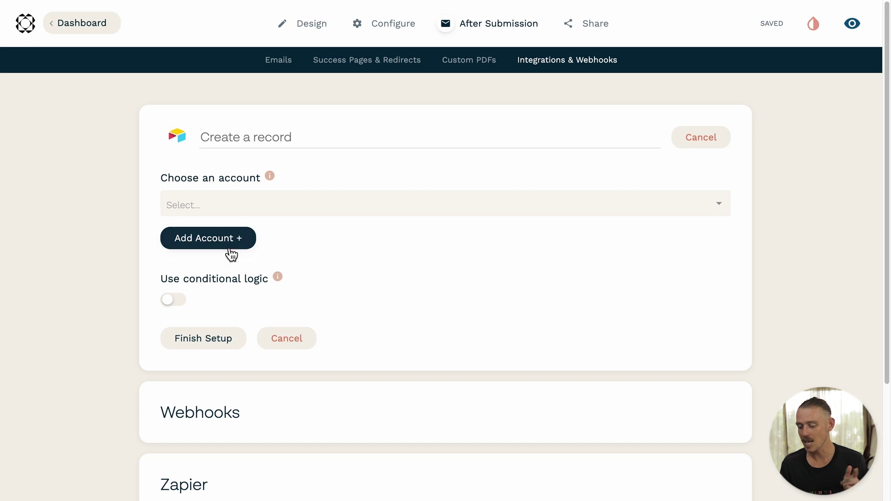
{"action": "left_click", "coordinate": [225, 243]}
Authorize Paperform's access to the Project Management base in Airtable.
{"action": "left_click", "coordinate": [297, 256]}
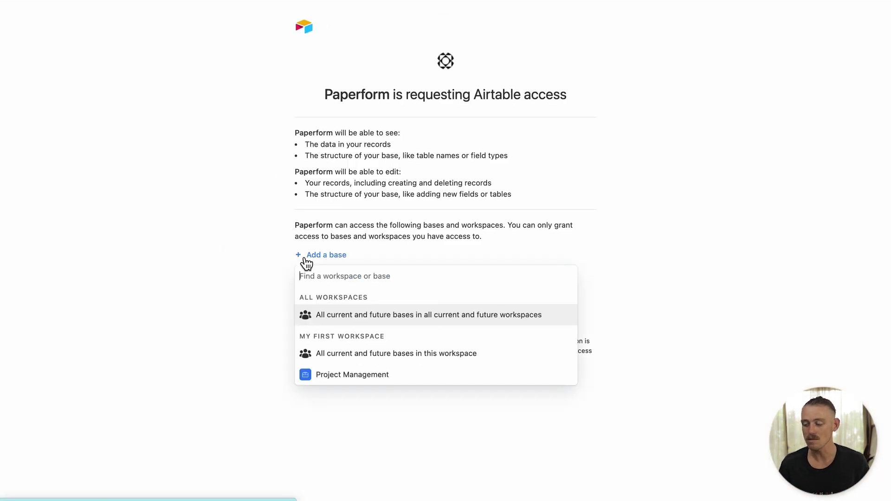
{"action": "left_click", "coordinate": [362, 373]}
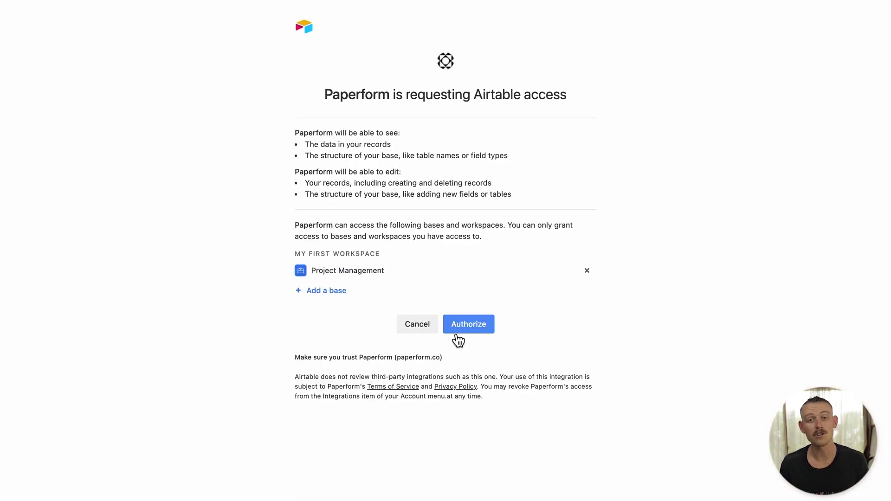
{"action": "left_click", "coordinate": [469, 325]}
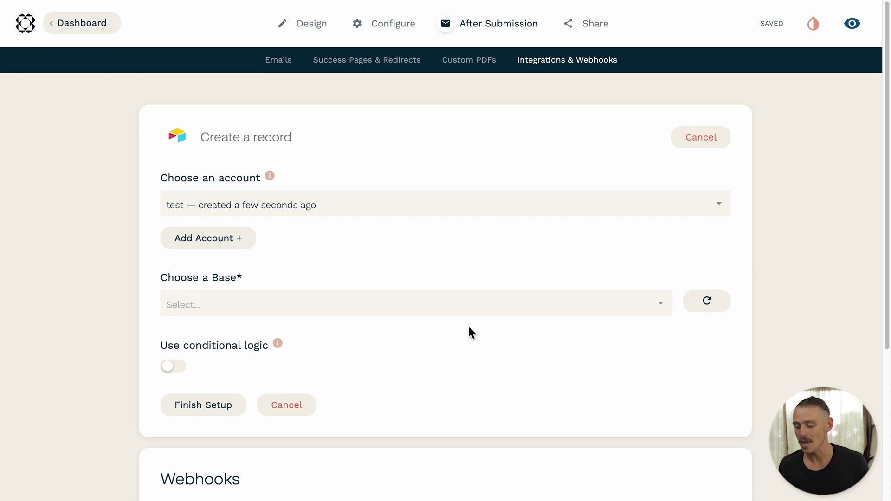
Point the integration at the Project Management base and Alex's Table.
{"action": "left_click", "coordinate": [654, 309]}
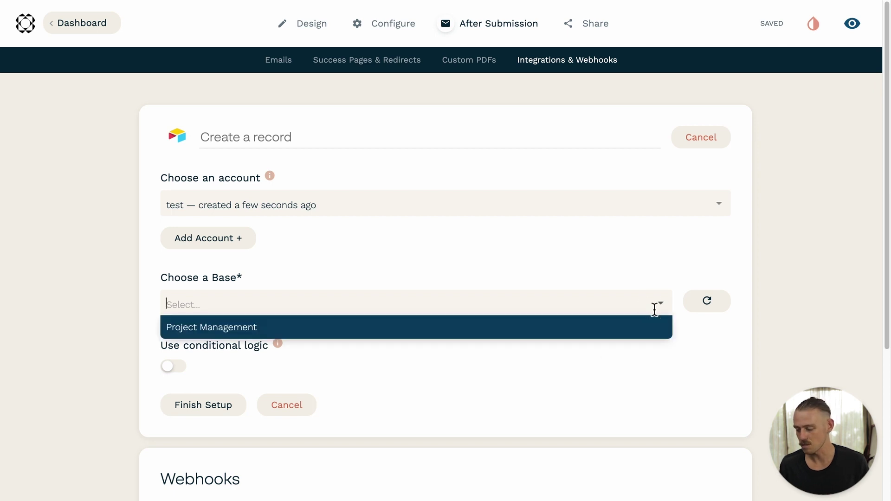
{"action": "left_click", "coordinate": [649, 333]}
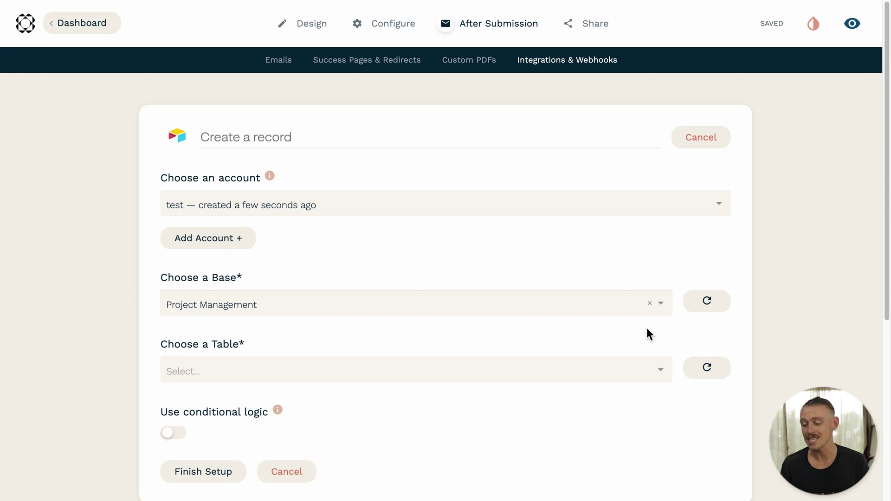
{"action": "scroll", "coordinate": [649, 334], "scroll_direction": "down", "scroll_amount": 1}
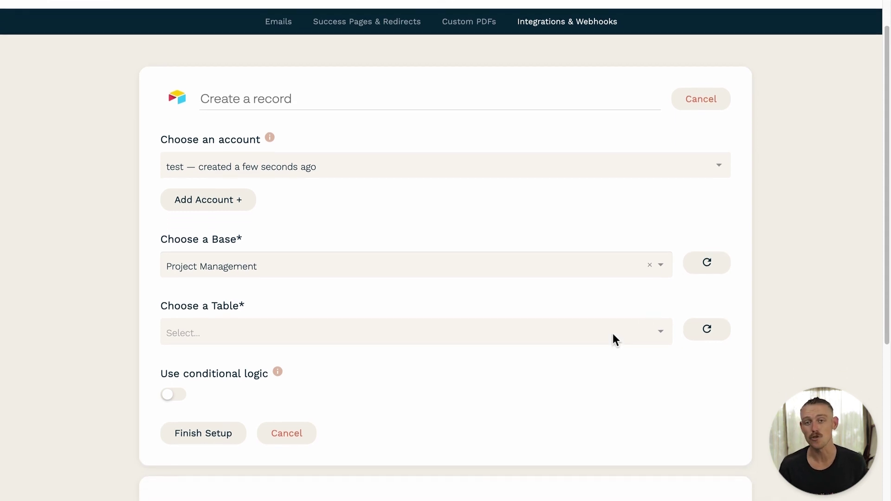
{"action": "left_click", "coordinate": [612, 332]}
{"action": "left_click", "coordinate": [622, 358]}
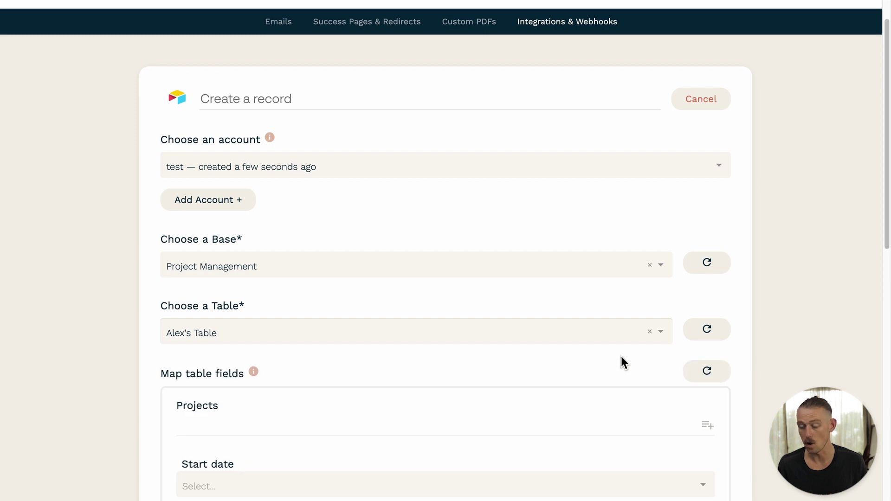
{"action": "scroll", "coordinate": [622, 361], "scroll_direction": "down", "scroll_amount": 5}
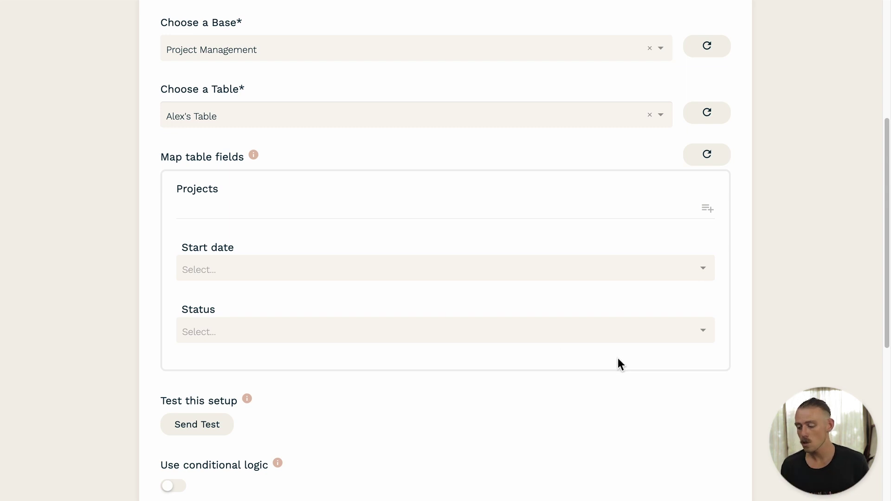
Clear the trial text 'My Project' and map Projects to the Project Name answer.
{"action": "left_click", "coordinate": [440, 208]}
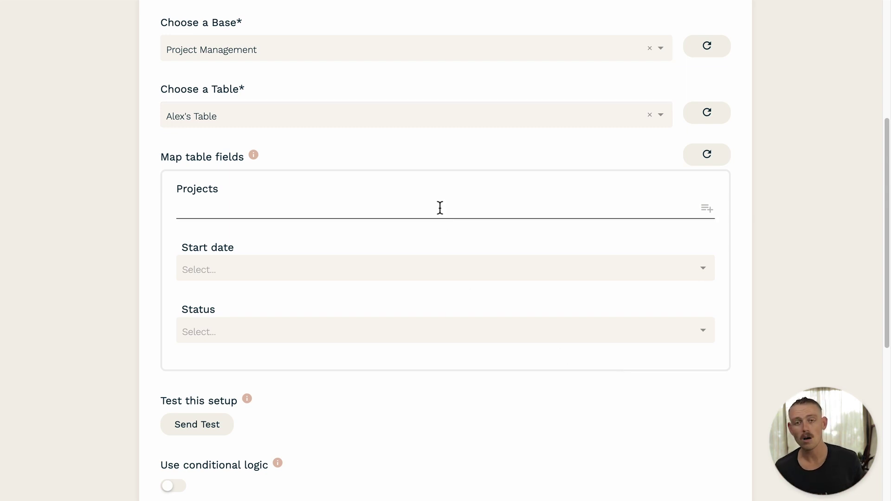
{"action": "type", "text": "My Project"}
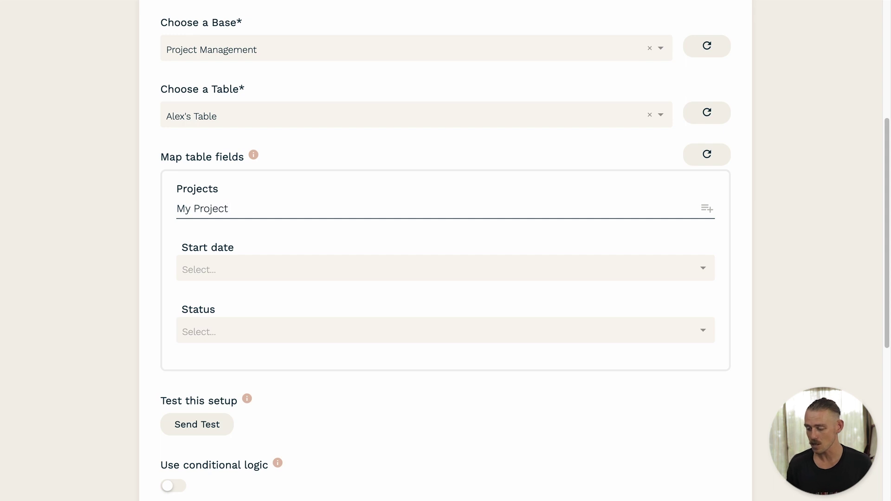
{"action": "key", "text": "ctrl+a"}
{"action": "key", "text": "BackSpace"}
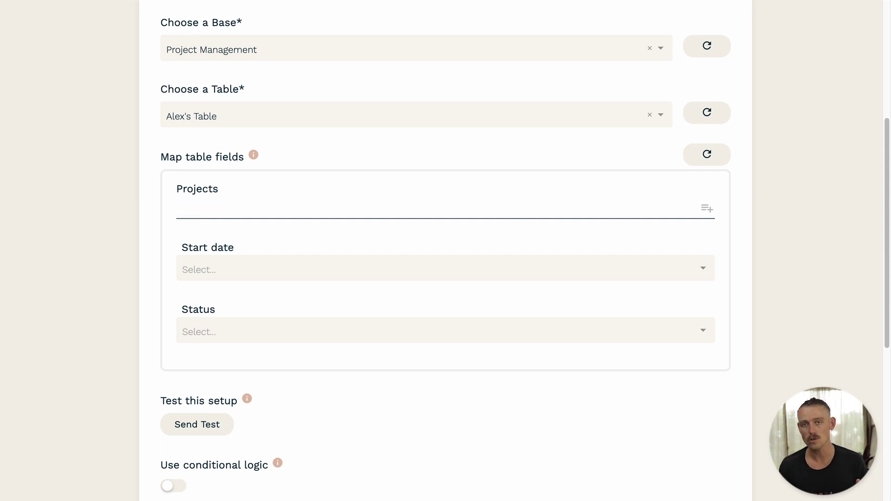
{"action": "left_click", "coordinate": [450, 230]}
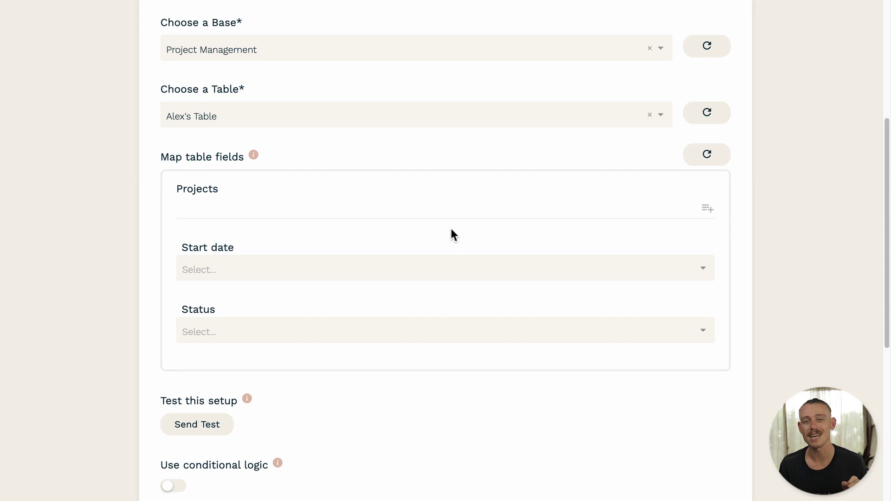
{"action": "left_click", "coordinate": [707, 209]}
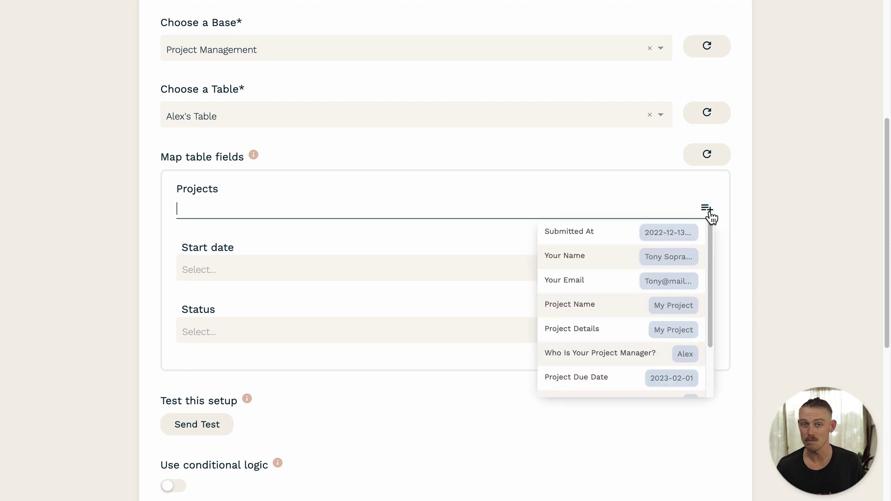
{"action": "left_click_drag", "start_coordinate": [710, 226], "coordinate": [706, 275]}
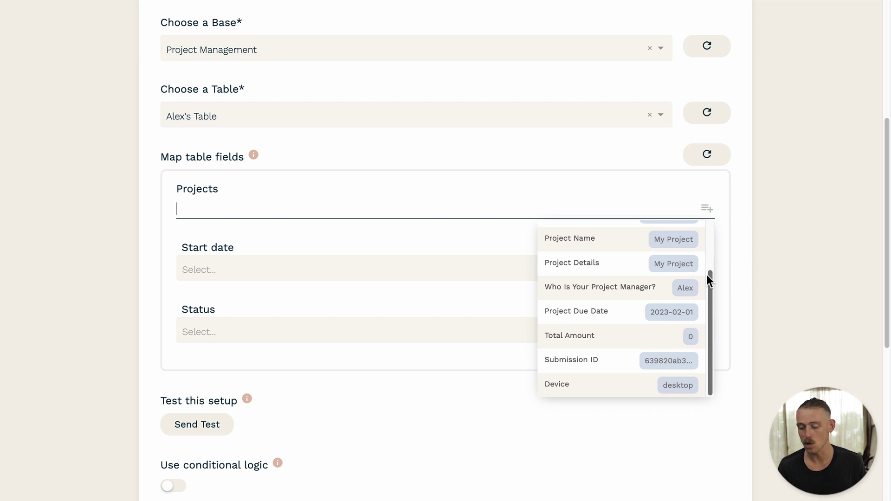
{"action": "left_click", "coordinate": [621, 242]}
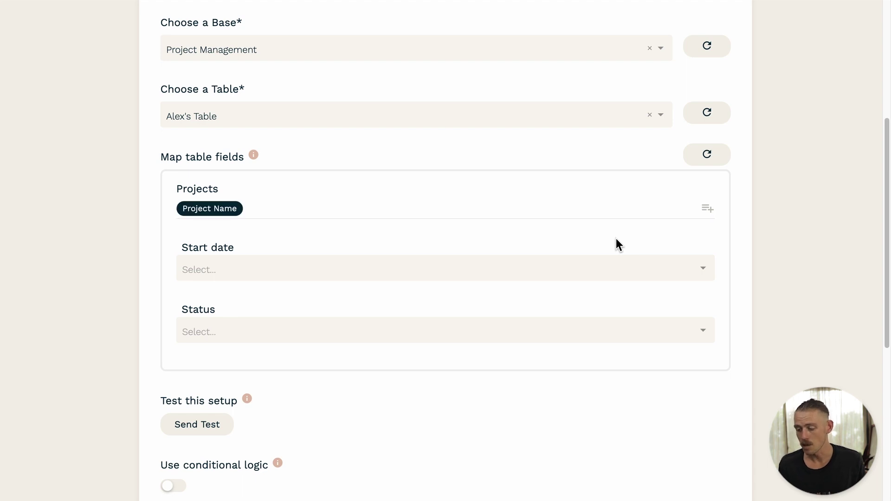
Map the Start date field to the form's Project Due Date answer.
{"action": "left_click", "coordinate": [628, 263]}
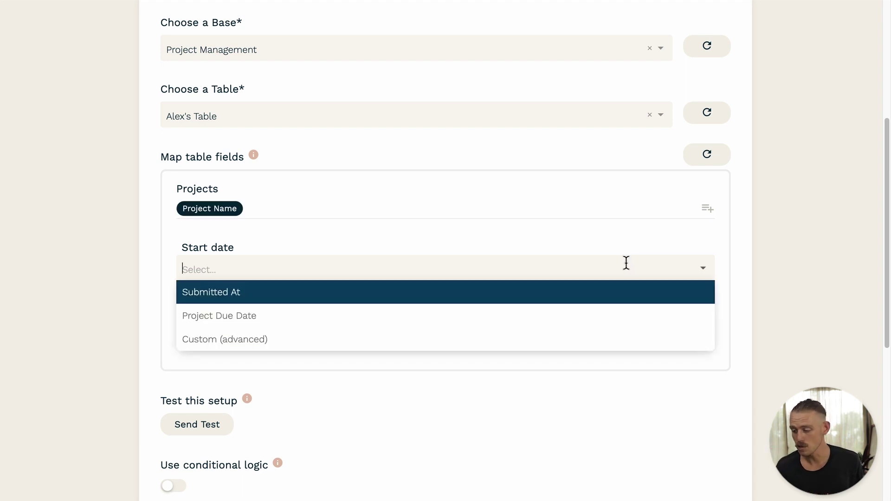
{"action": "left_click", "coordinate": [623, 320]}
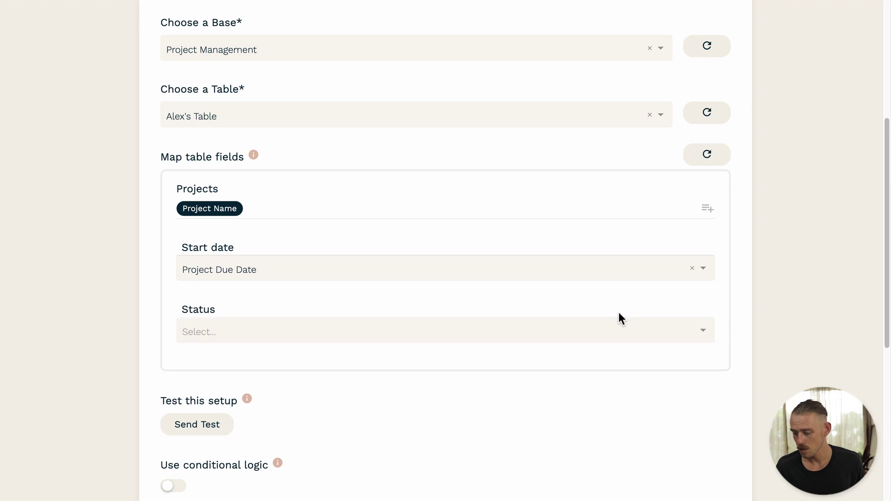
{"action": "scroll", "coordinate": [621, 318], "scroll_direction": "down", "scroll_amount": 1}
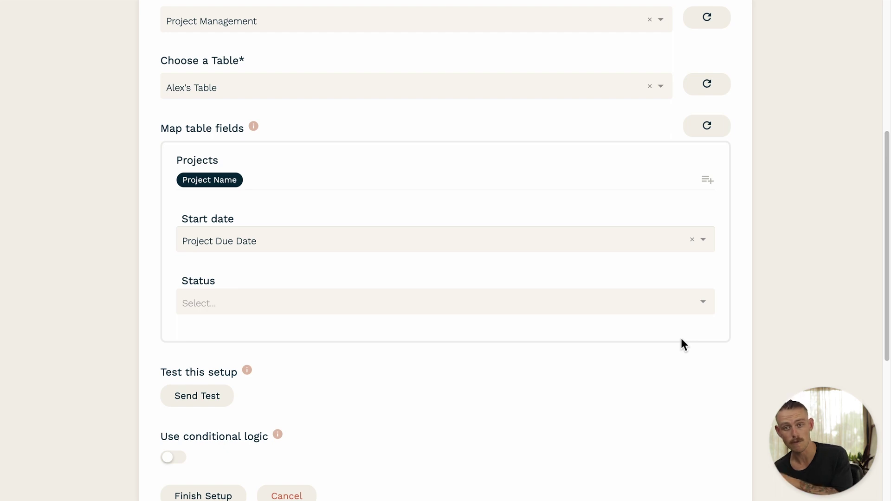
Leave Status unmapped, clearing the Custom (advanced) choice after trying it.
{"action": "left_click", "coordinate": [708, 304]}
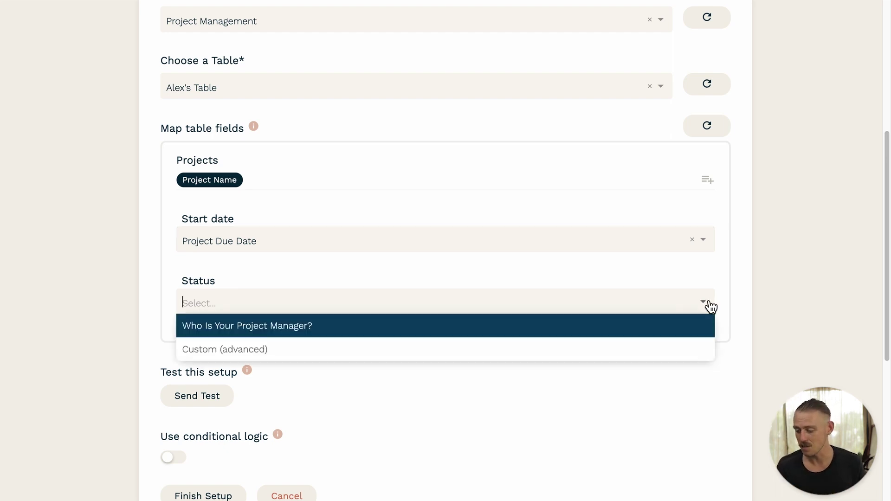
{"action": "left_click", "coordinate": [694, 352]}
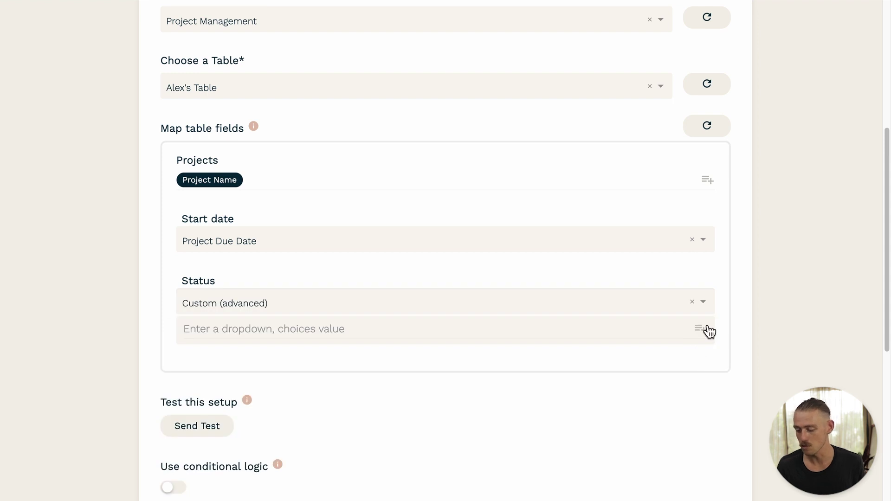
{"action": "left_click", "coordinate": [692, 302]}
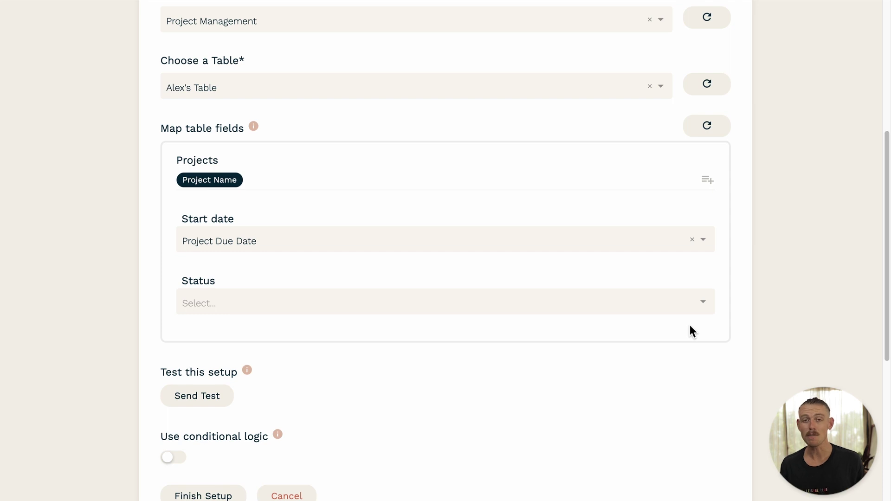
{"action": "scroll", "coordinate": [690, 327], "scroll_direction": "down", "scroll_amount": 2}
{"action": "scroll", "coordinate": [690, 326], "scroll_direction": "down", "scroll_amount": 3}
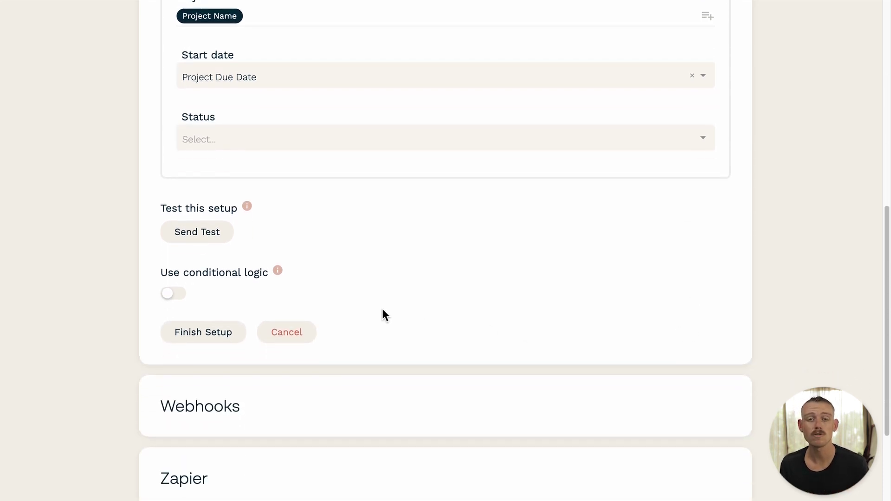
{"action": "mouse_move", "coordinate": [286, 279]}
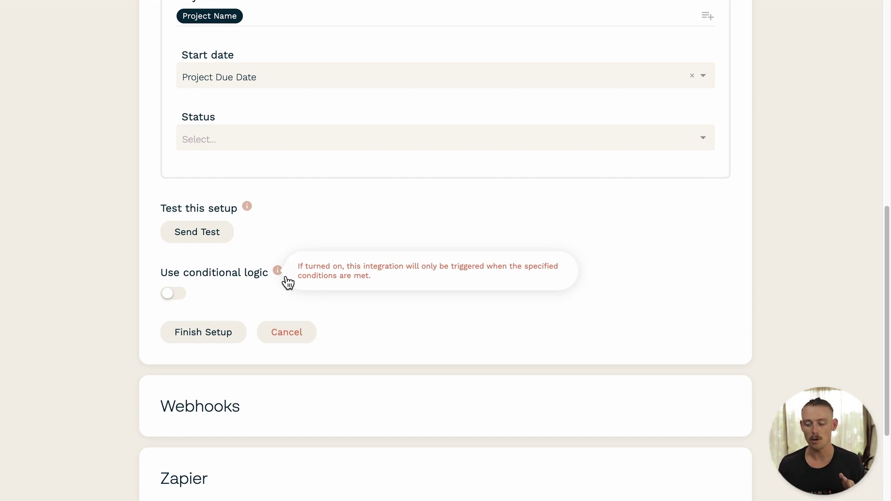
{"action": "left_click", "coordinate": [179, 295]}
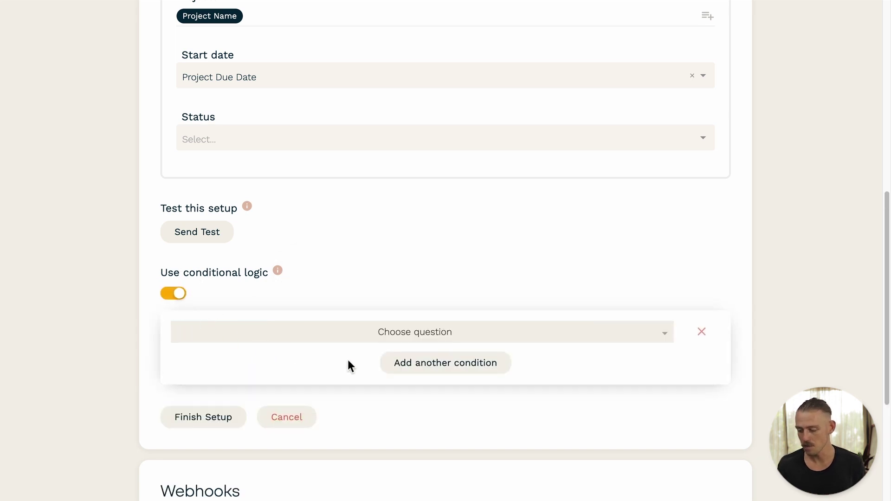
Add the condition 'Who Is Your Project Manager?' is Alex.
{"action": "left_click", "coordinate": [519, 338]}
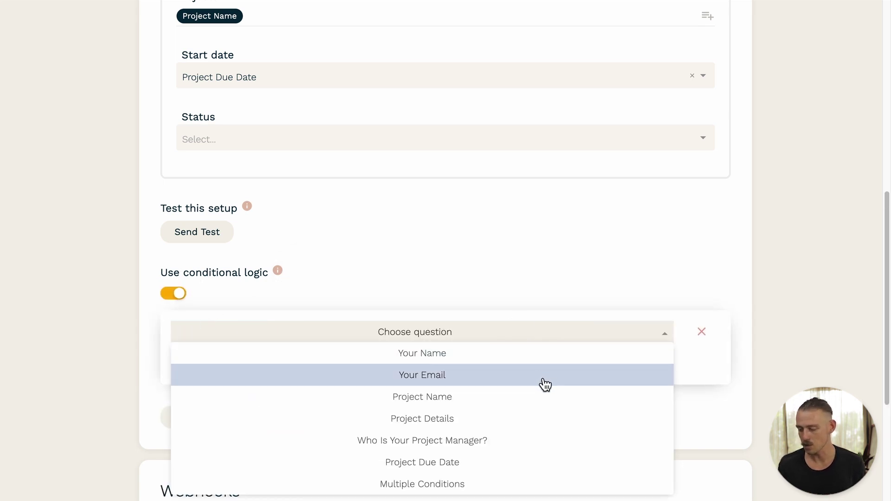
{"action": "left_click", "coordinate": [534, 440]}
{"action": "left_click", "coordinate": [479, 332]}
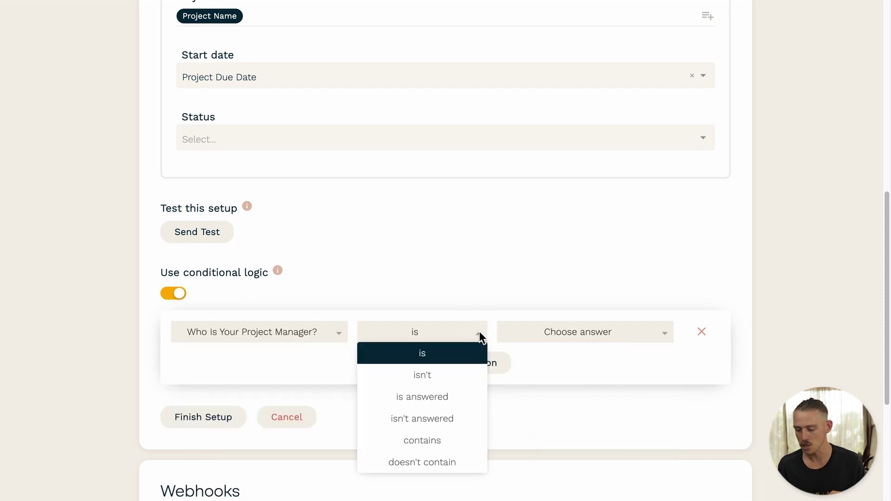
{"action": "left_click", "coordinate": [476, 348]}
{"action": "left_click", "coordinate": [556, 340]}
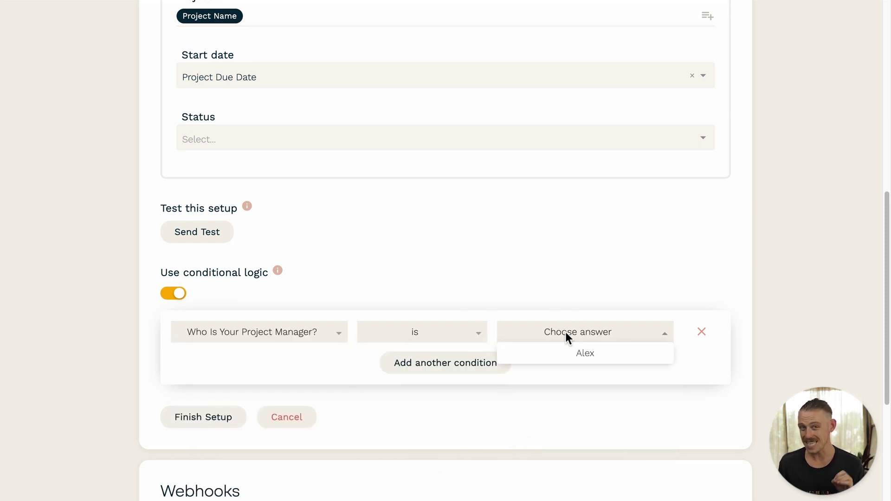
{"action": "left_click", "coordinate": [616, 352]}
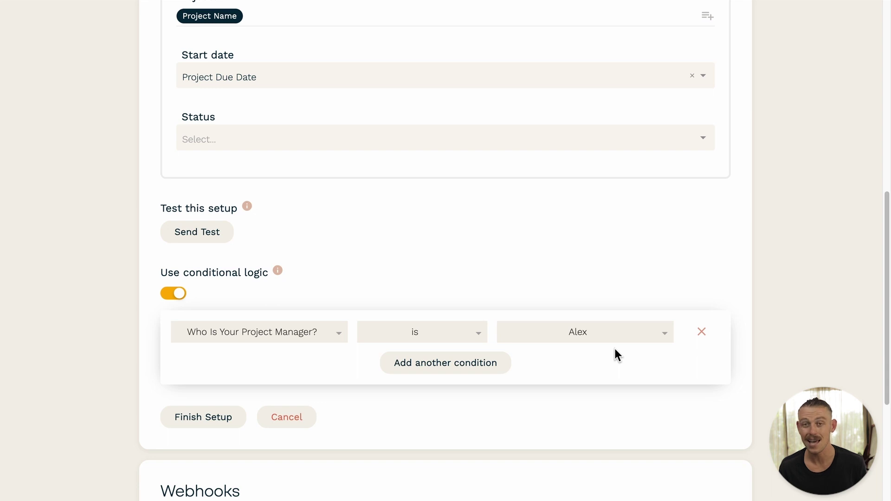
{"action": "scroll", "coordinate": [532, 223], "scroll_direction": "down", "scroll_amount": 1}
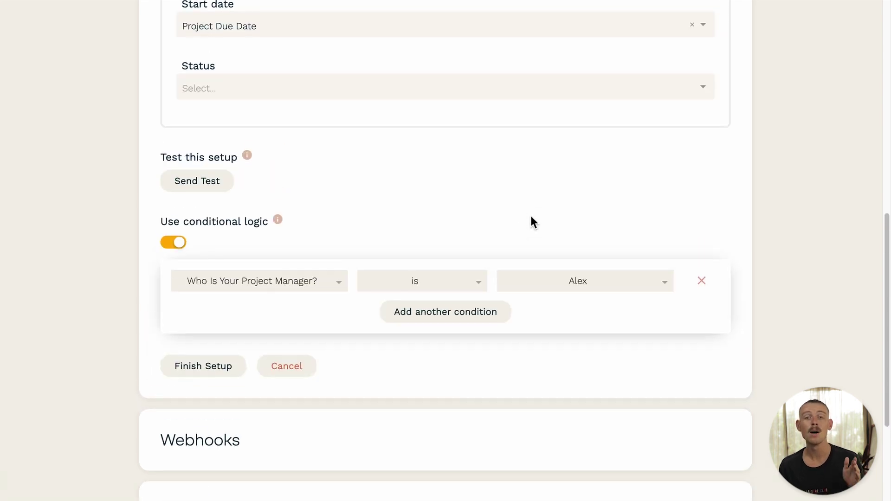
Send a test record to Airtable and confirm it reports Success!
{"action": "left_click", "coordinate": [222, 188]}
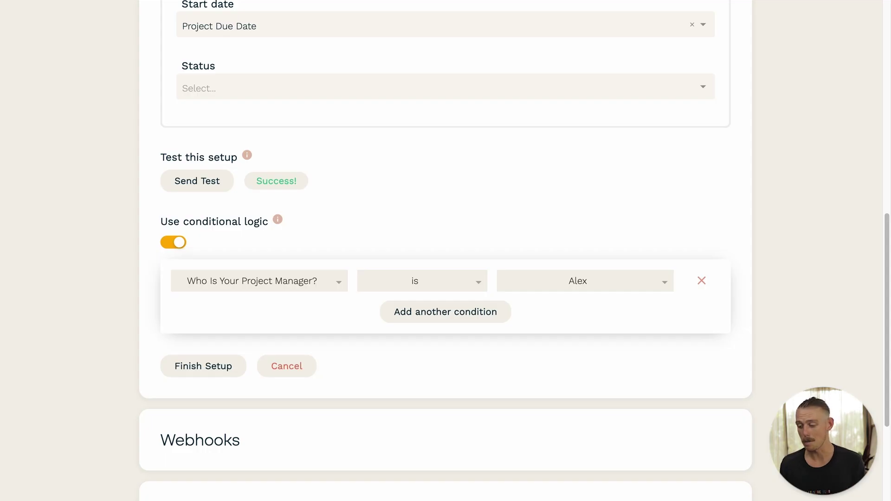
Finish the setup and switch the Create a record integration off and back on.
{"action": "left_click", "coordinate": [235, 367]}
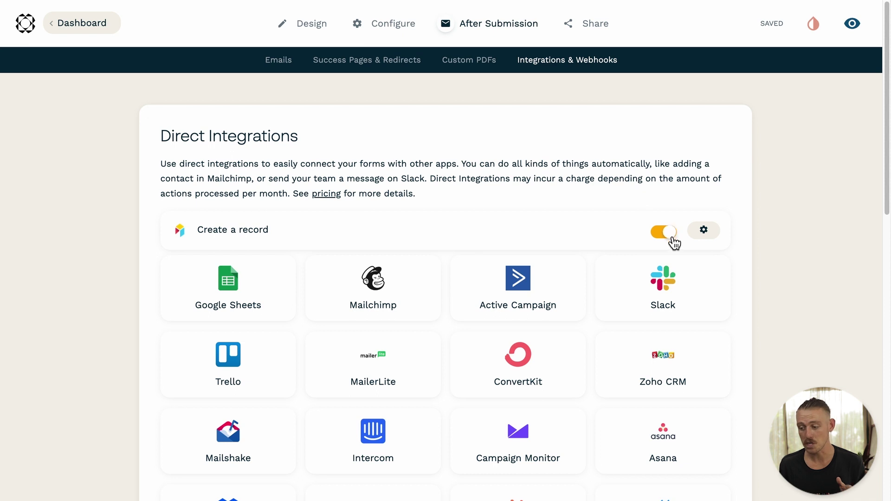
{"action": "left_click", "coordinate": [669, 237]}
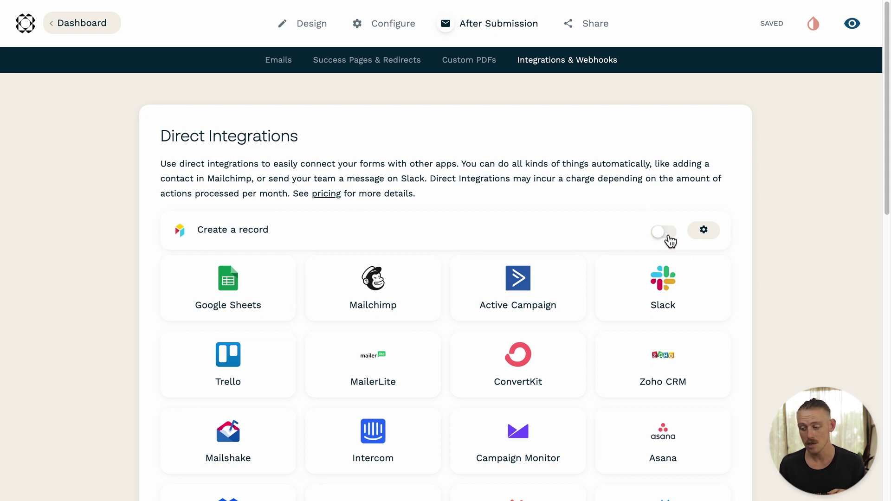
{"action": "left_click", "coordinate": [668, 233]}
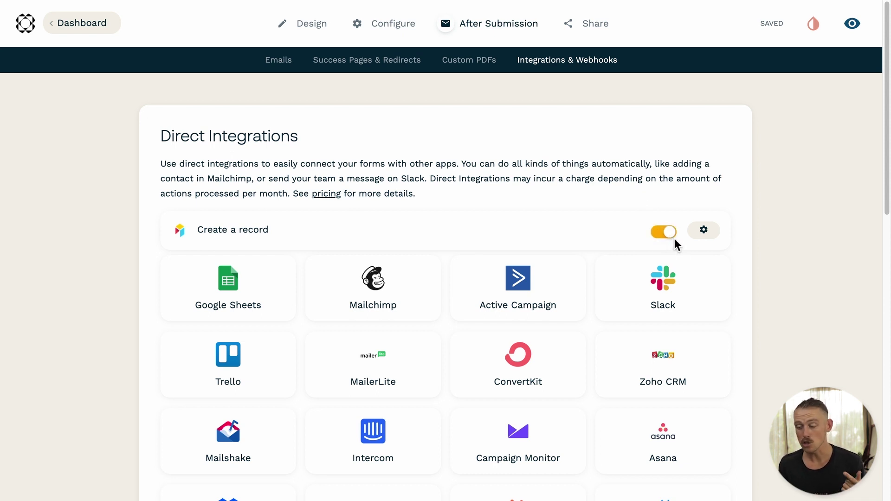
{"action": "left_click", "coordinate": [703, 231]}
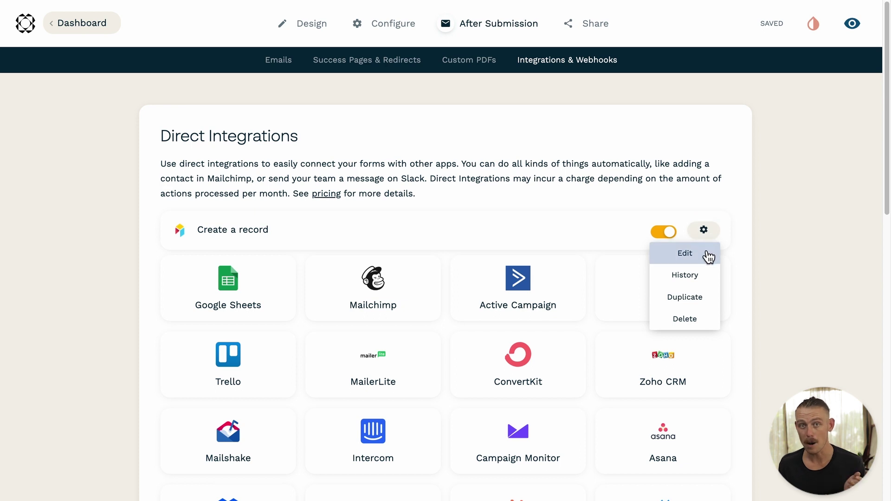